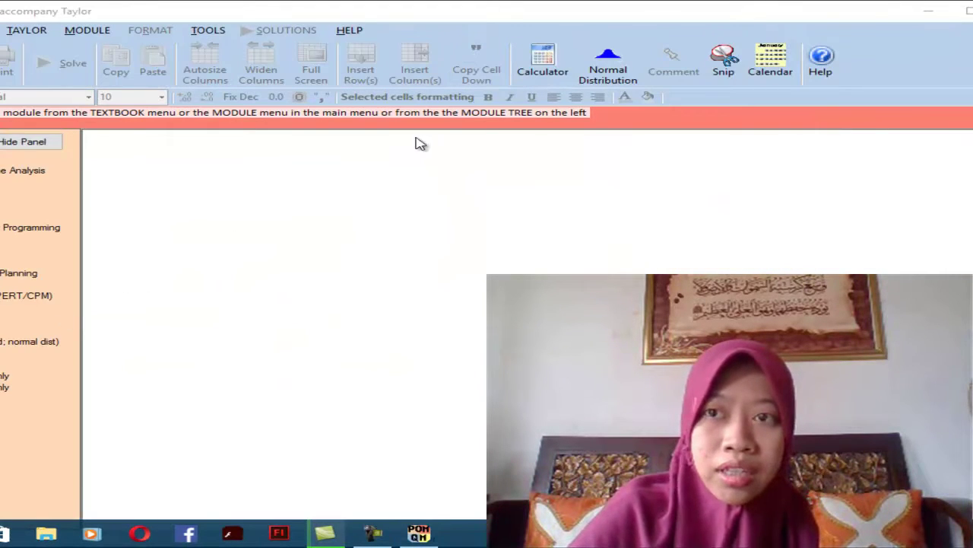
# Start a new minimizing Transportation data set and title it "Solusi Modi".
pyautogui.click(969, 11)
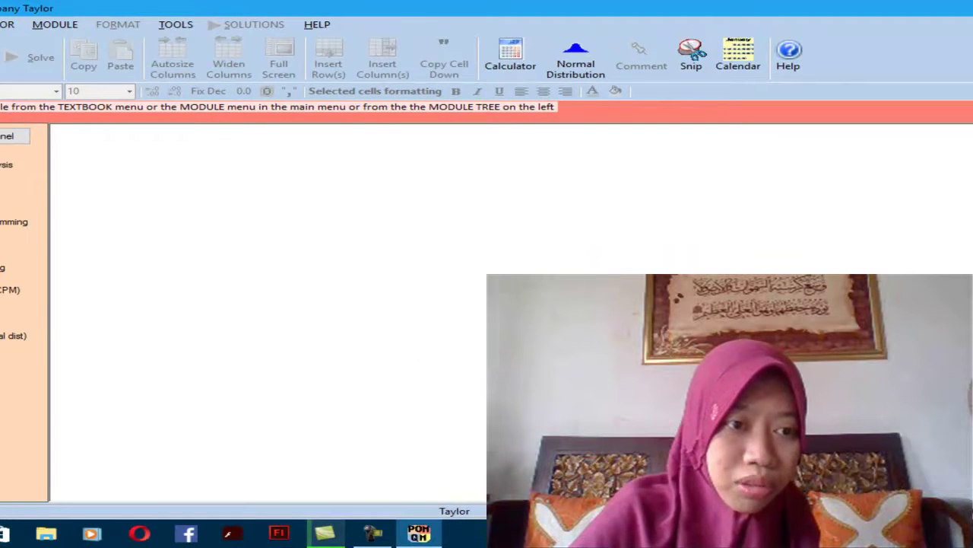
pyautogui.click(1, 347)
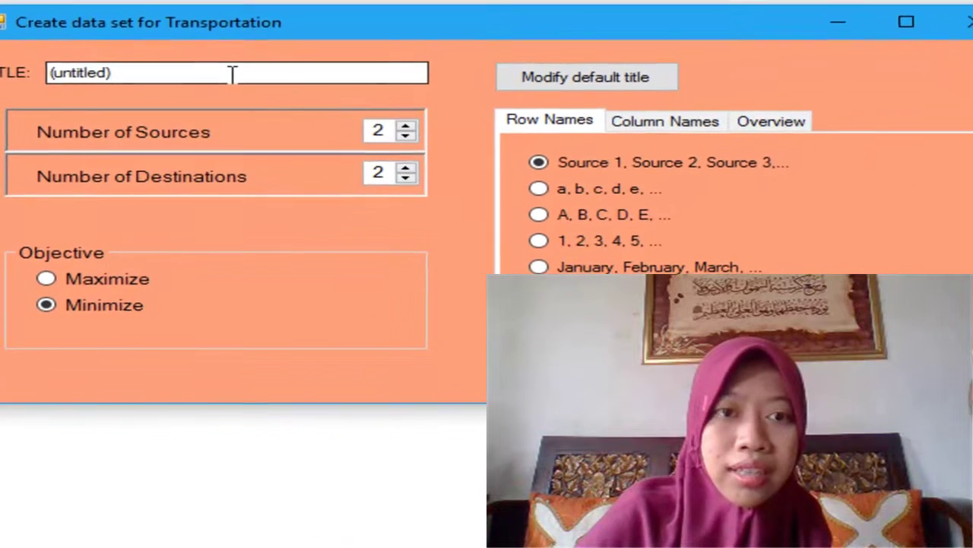
pyautogui.click(288, 137)
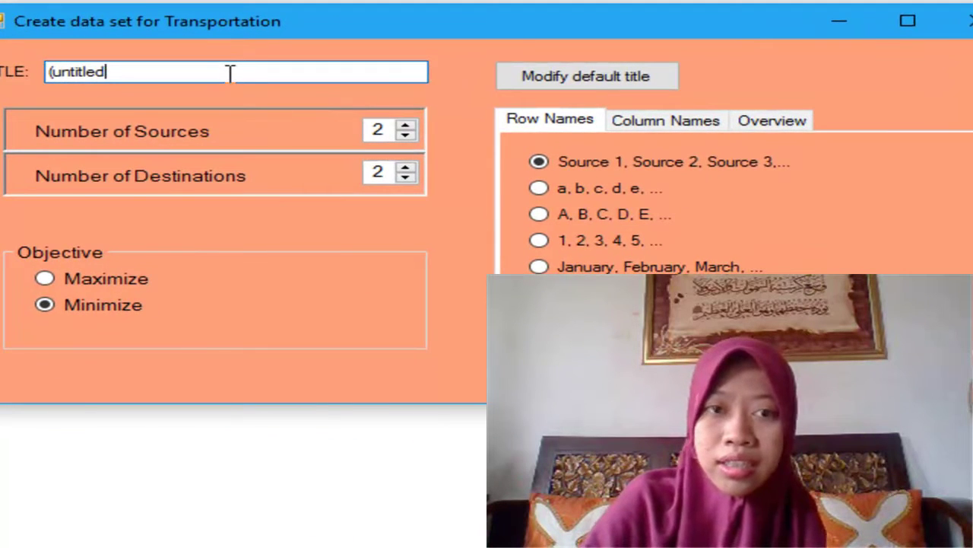
pyautogui.hotkey('ctrl', 'a')
pyautogui.press('BackSpace')
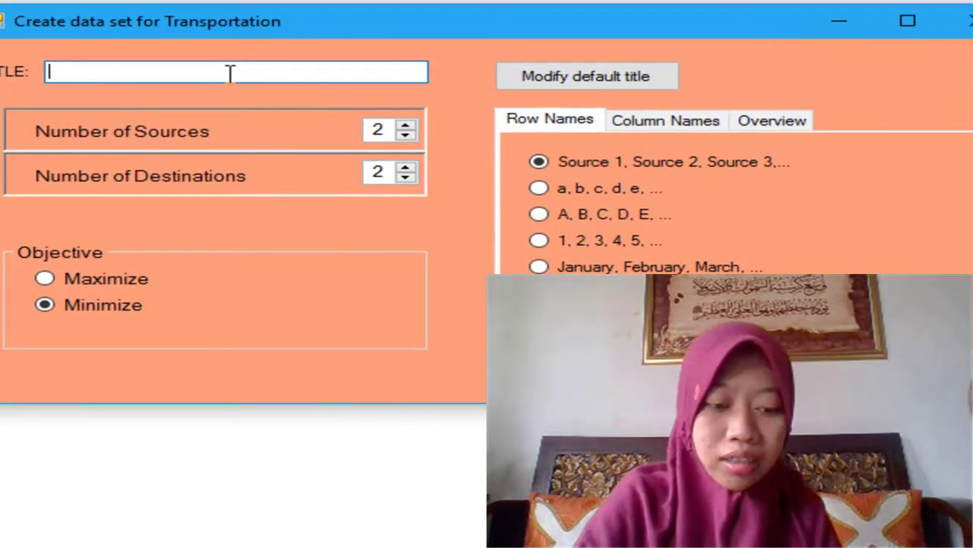
pyautogui.write('Solusi Modi')
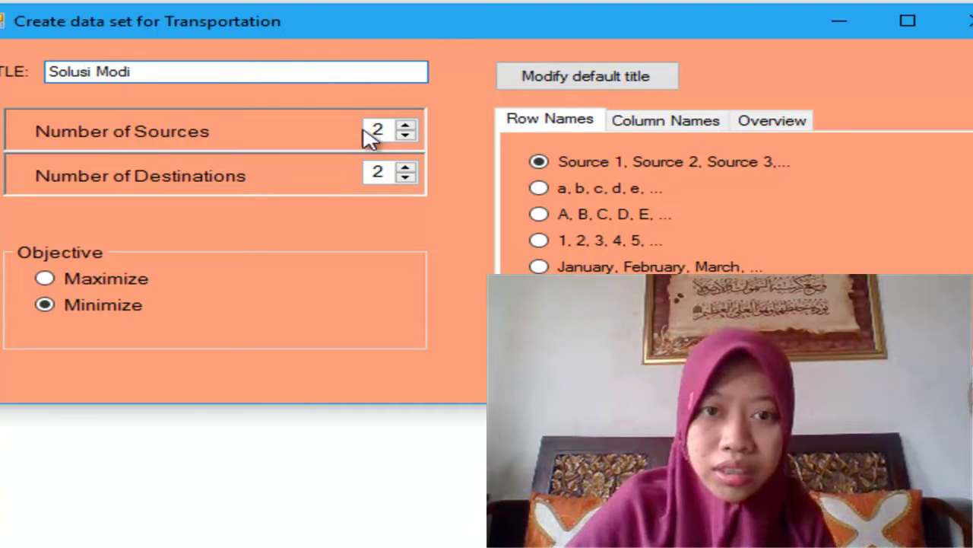
# Set 3 sources and 3 destinations, use 1, 2, 3 as row and column names, and create the data table.
pyautogui.click(406, 127)
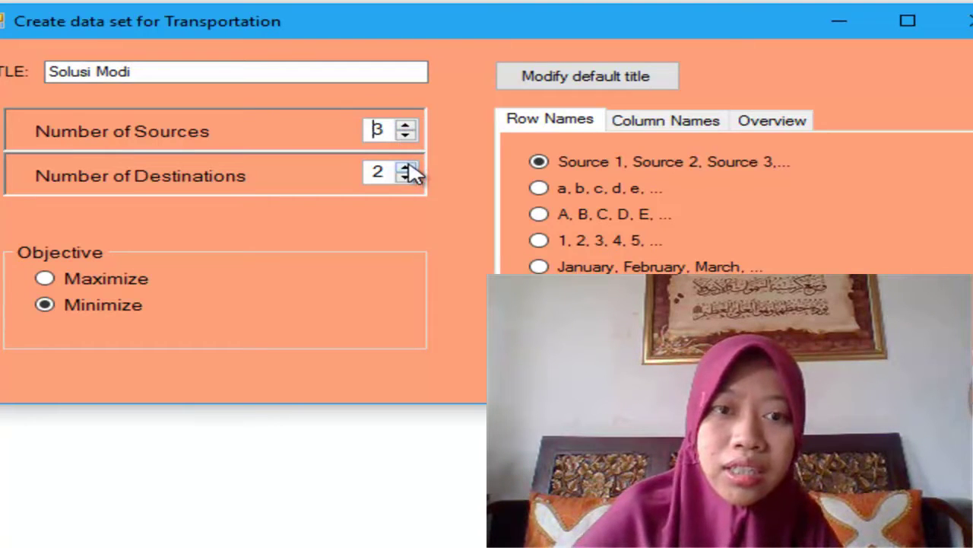
pyautogui.click(407, 169)
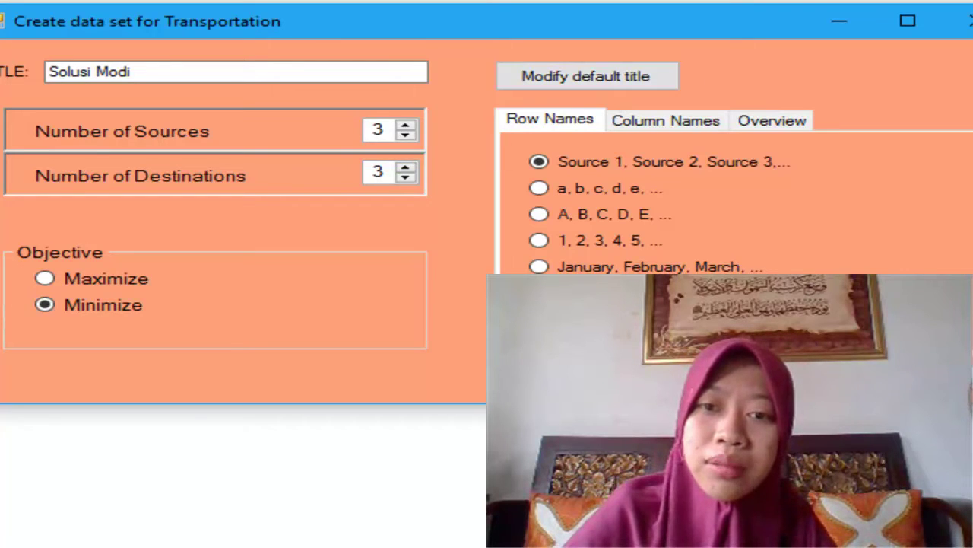
pyautogui.click(687, 121)
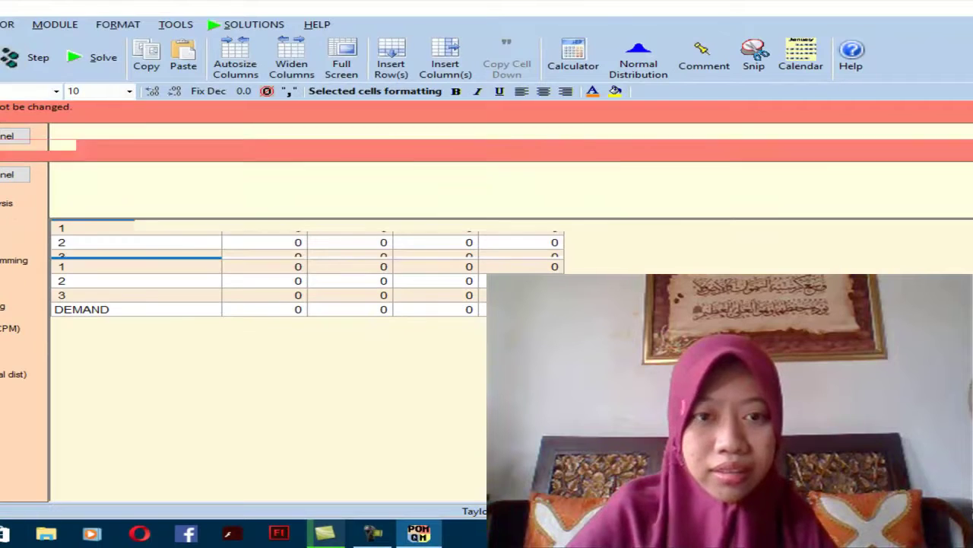
# Name the three destination columns Mawar, Tulip and Krisan.
pyautogui.click(272, 253)
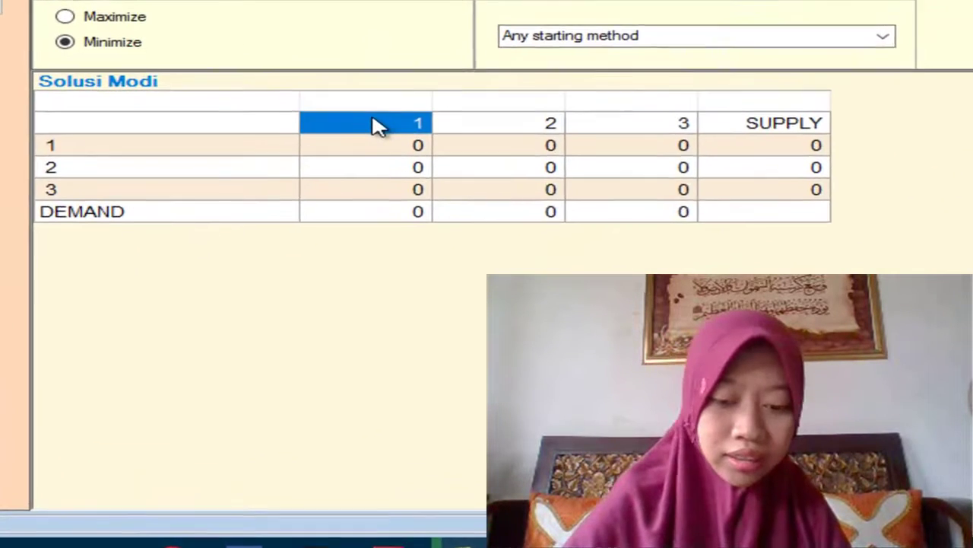
pyautogui.write('Mawar')
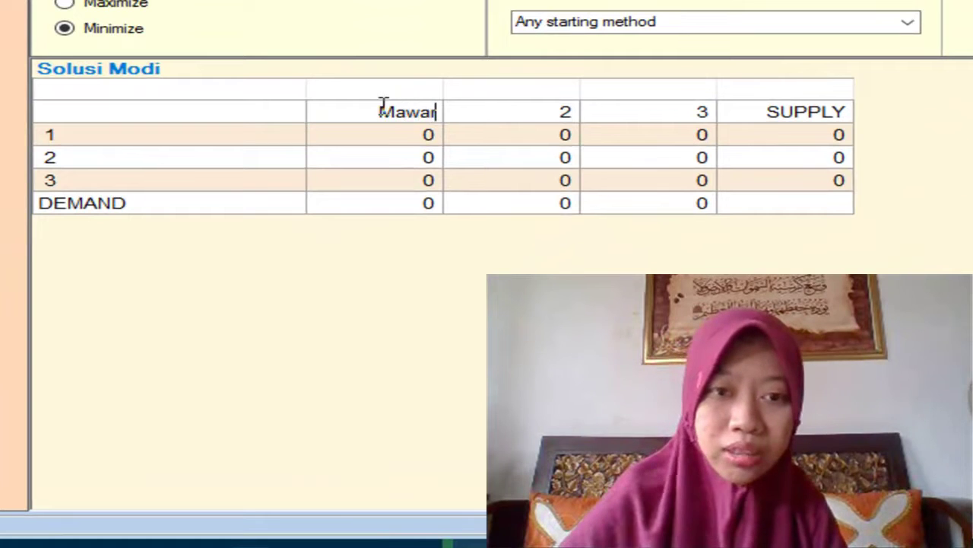
pyautogui.press('Tab')
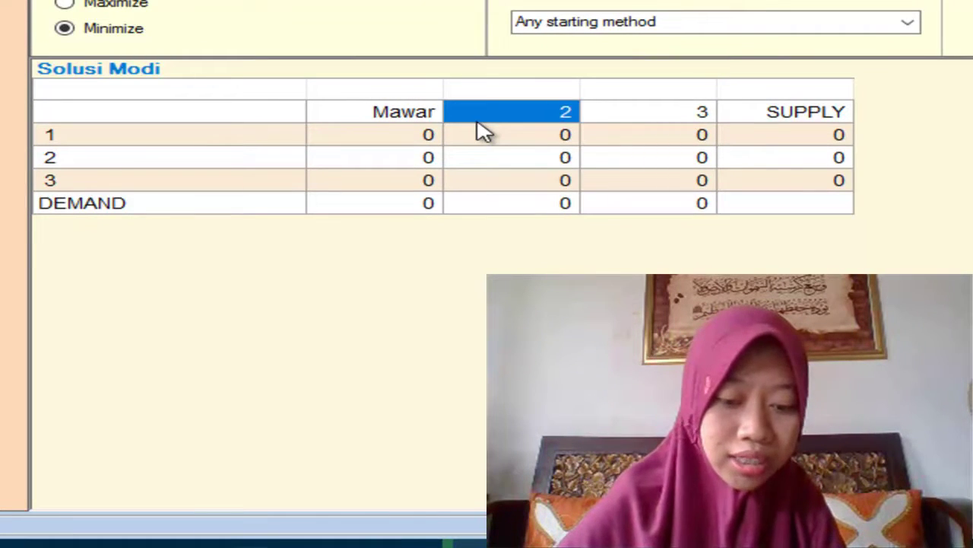
pyautogui.write('Tulip')
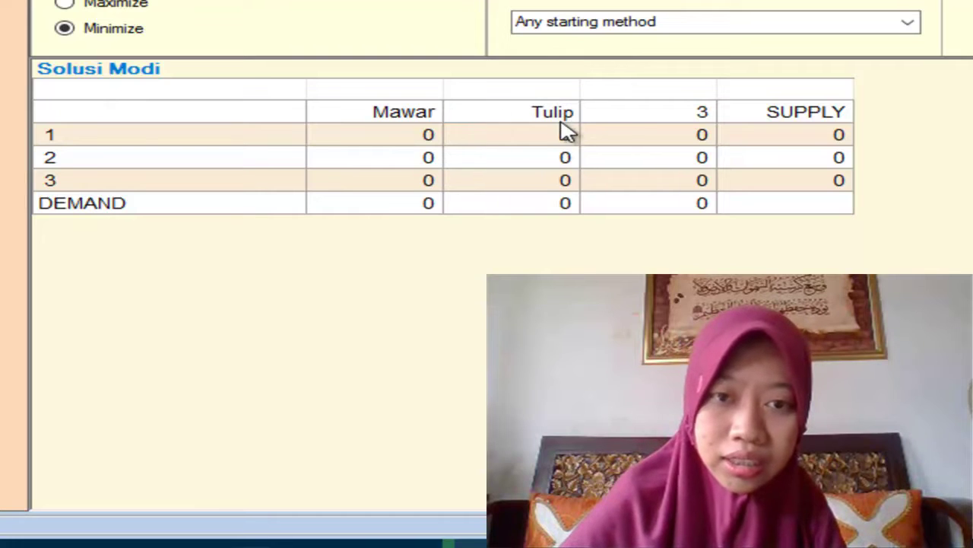
pyautogui.click(623, 119)
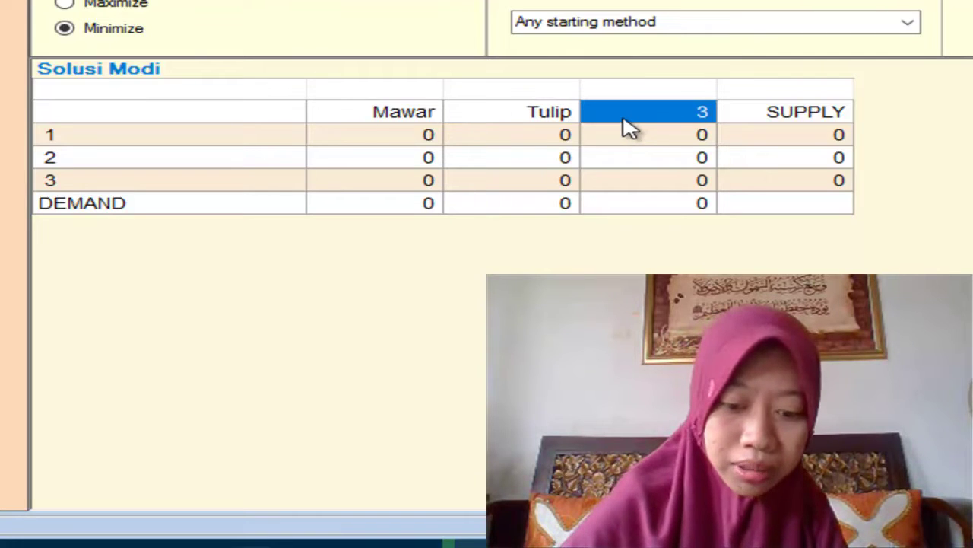
pyautogui.write('Krisan')
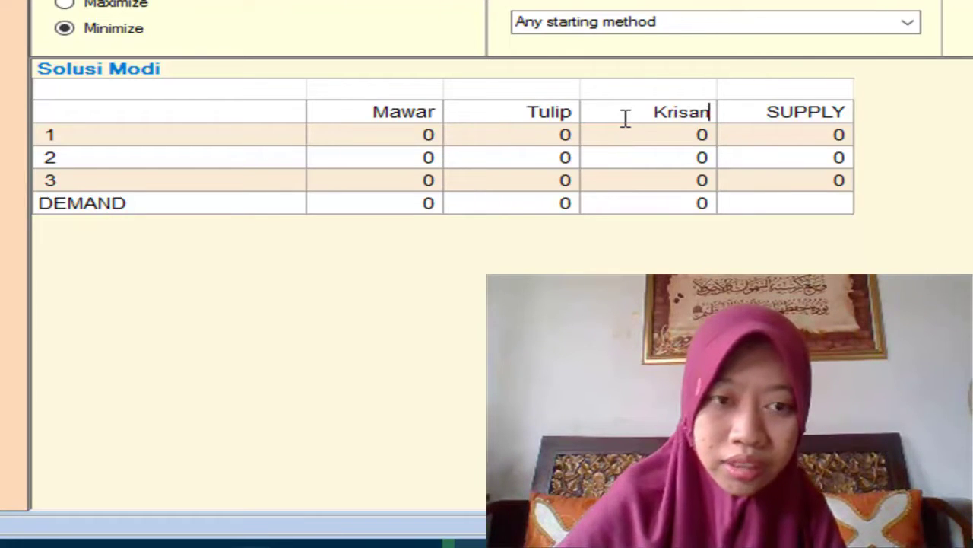
# Name the three source rows Turki, Yunani and Kanada.
pyautogui.click(158, 142)
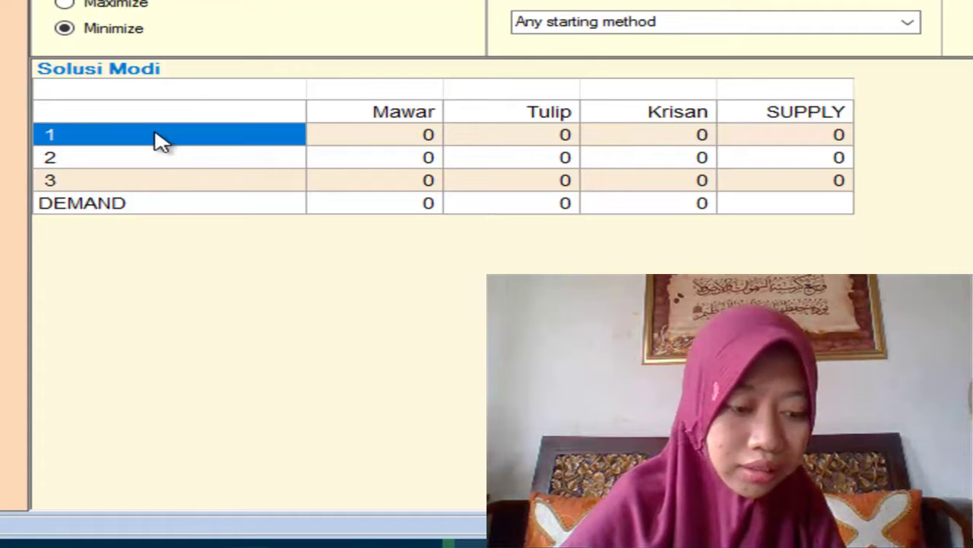
pyautogui.write('Turki')
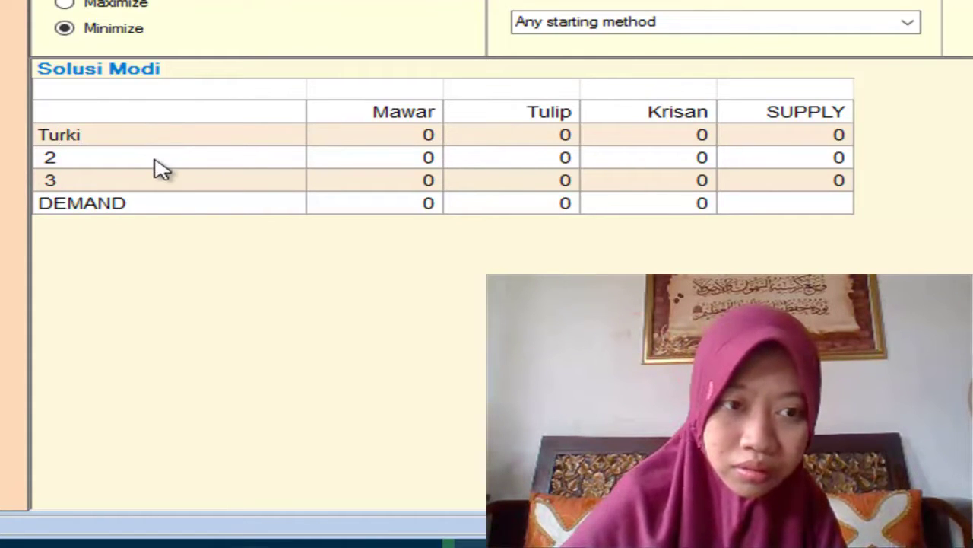
pyautogui.click(158, 166)
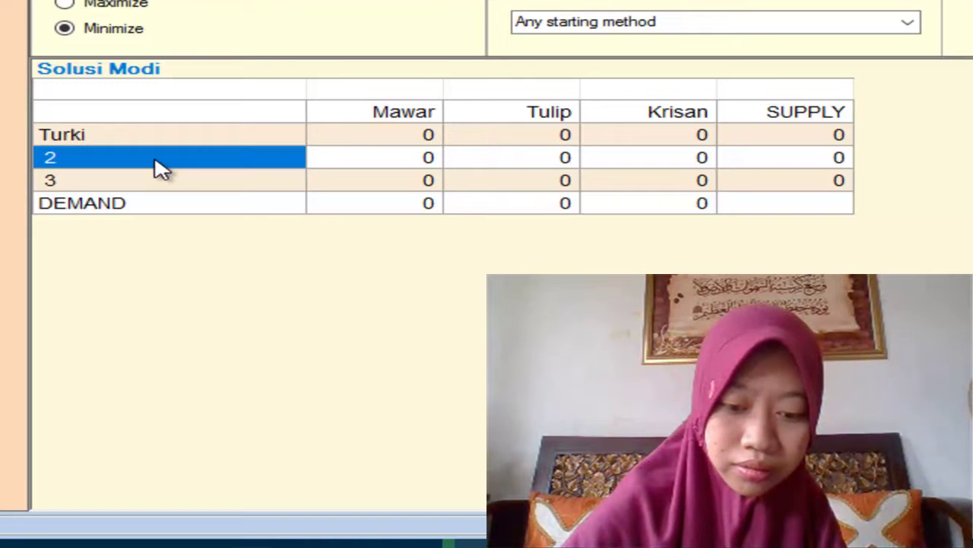
pyautogui.write('Yunani')
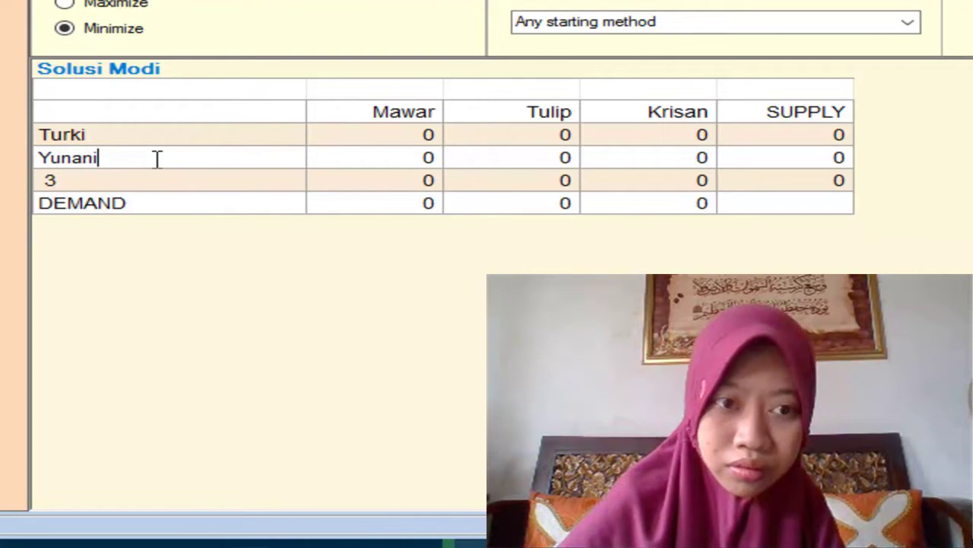
pyautogui.click(148, 183)
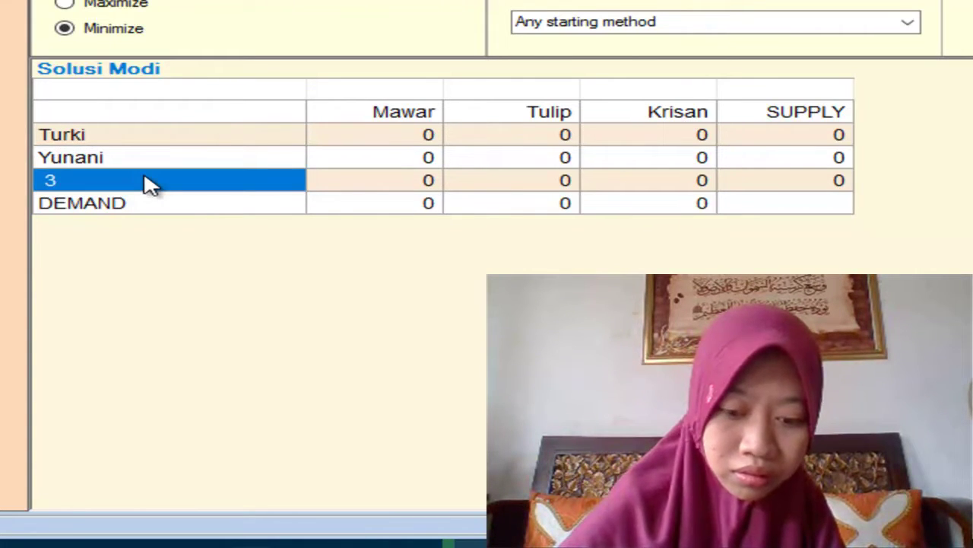
pyautogui.write('Kanada')
pyautogui.press('Return')
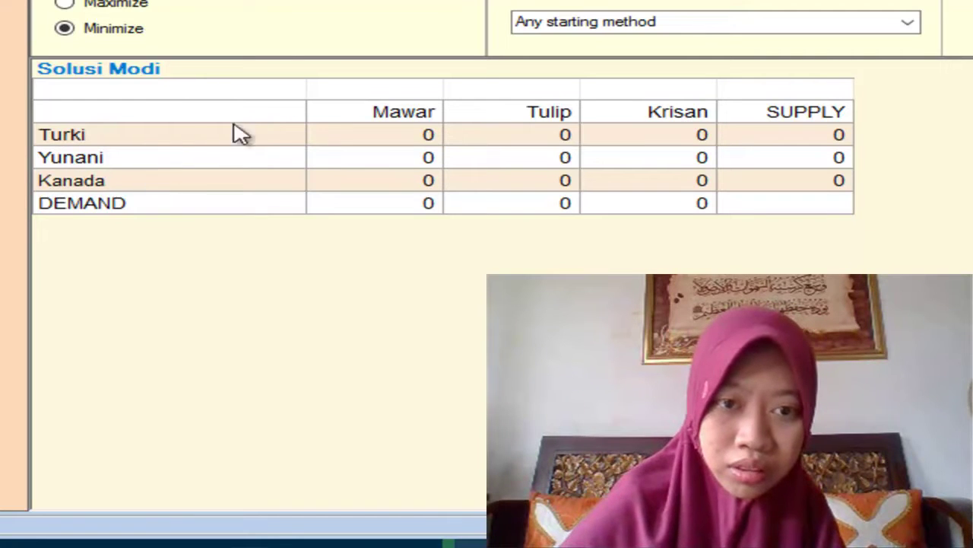
# Fill in Turki's shipping costs: 16 to Mawar, 10 to Tulip and 8 to Krisan.
pyautogui.click(371, 137)
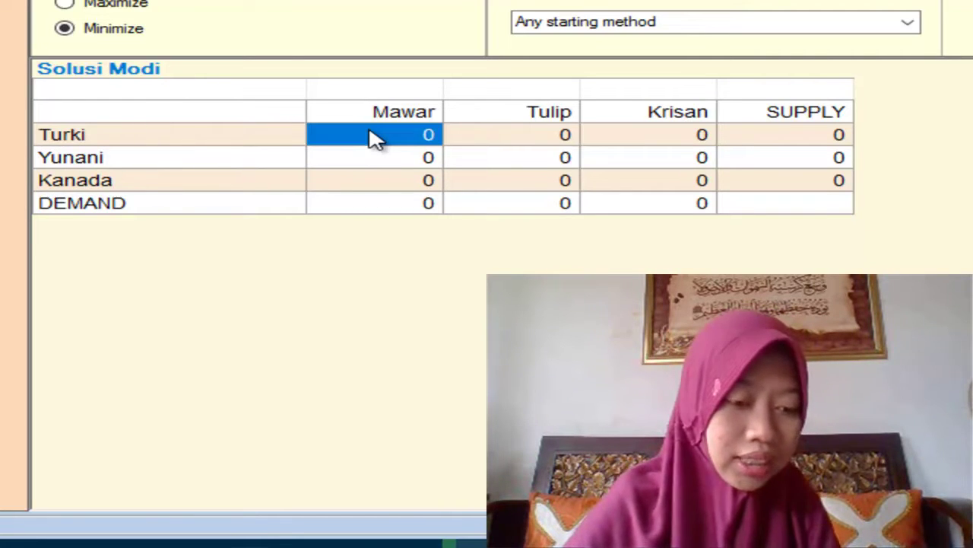
pyautogui.write('16')
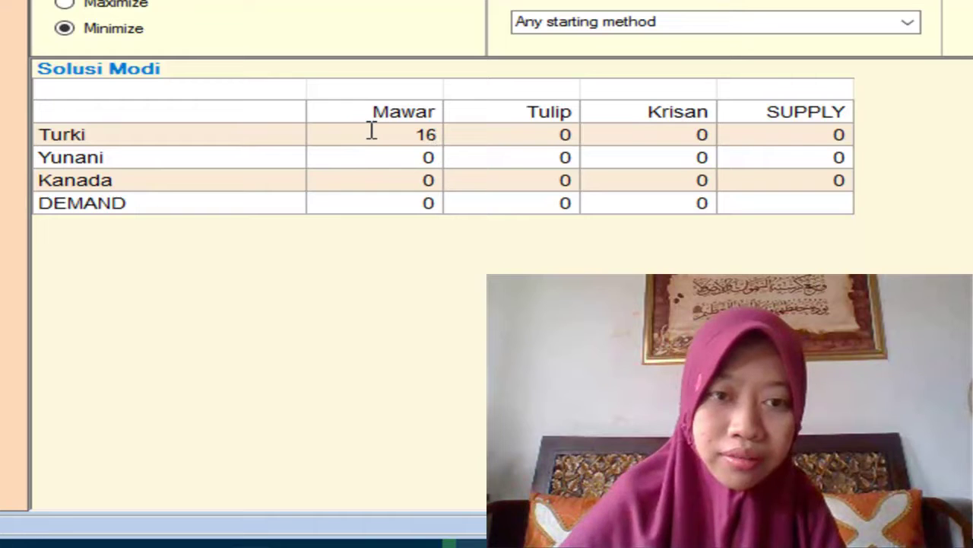
pyautogui.click(502, 142)
pyautogui.write('10')
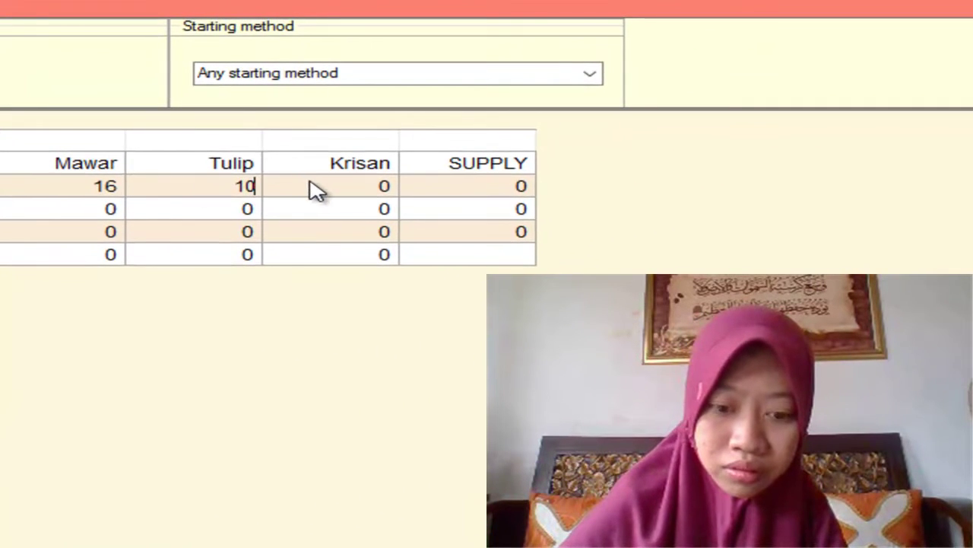
pyautogui.click(312, 186)
pyautogui.write('8')
# Enter the remaining Krisan costs: 7 for Yunani and 25 for Kanada.
pyautogui.click(318, 221)
pyautogui.write('7')
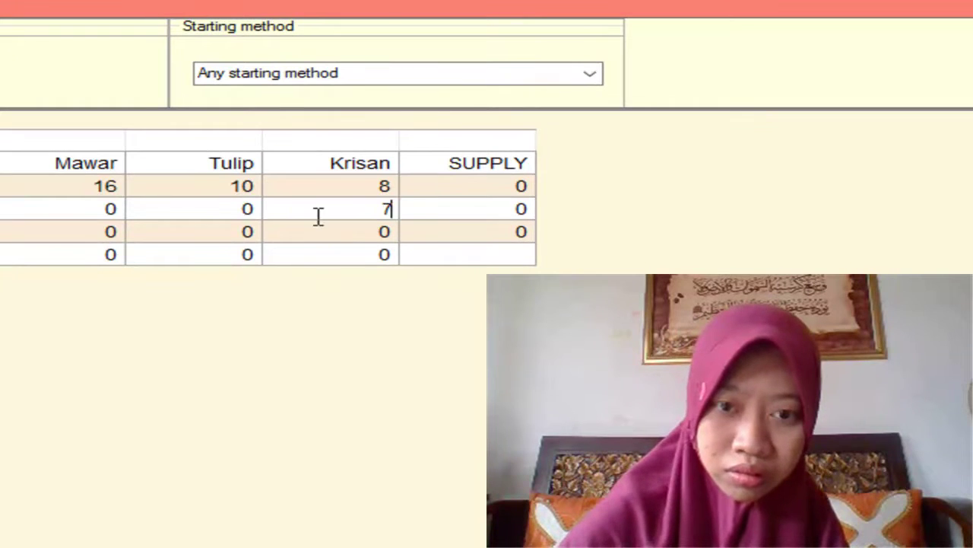
pyautogui.click(320, 235)
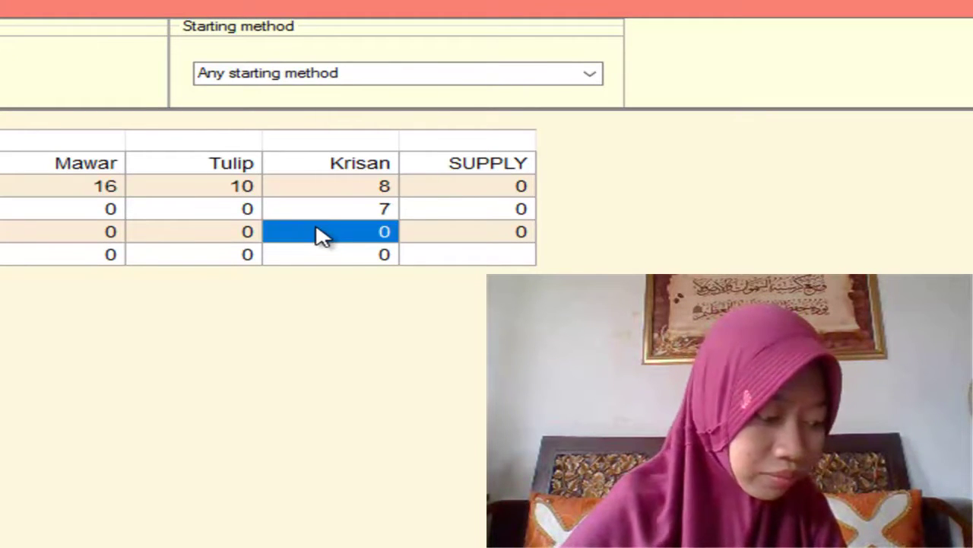
pyautogui.write('25')
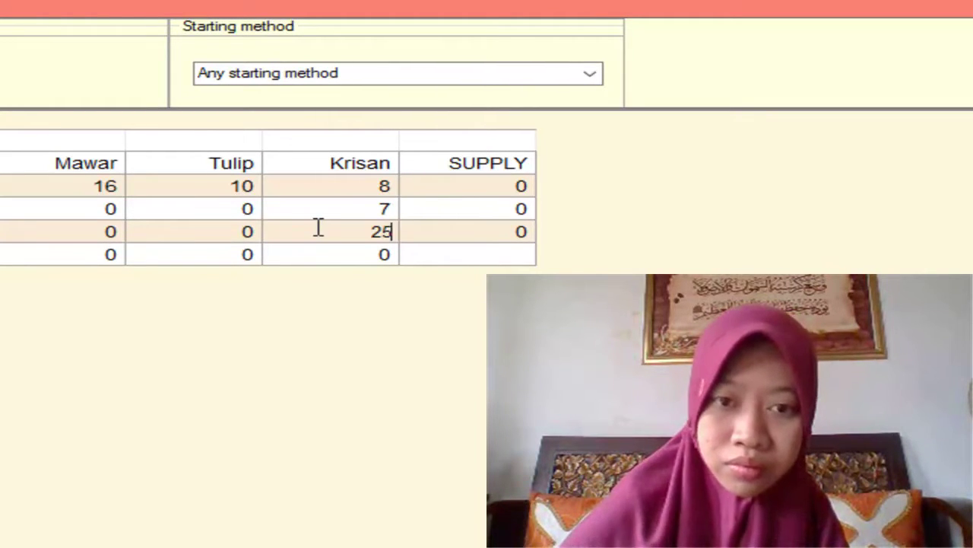
# Enter the remaining Tulip costs: 15 for Yunani and 12 for Kanada.
pyautogui.click(197, 213)
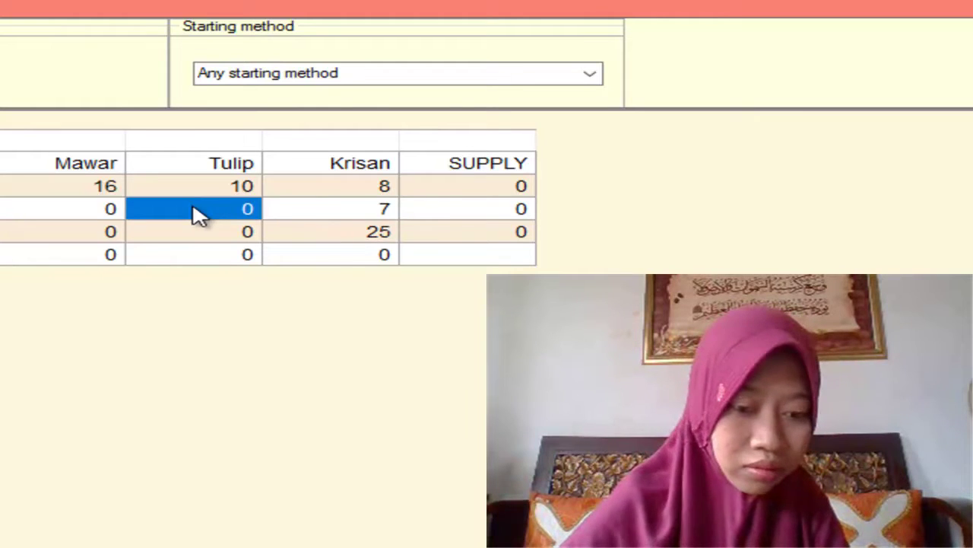
pyautogui.write('15')
pyautogui.press('Return')
pyautogui.click(199, 237)
pyautogui.write('12')
pyautogui.press('Return')
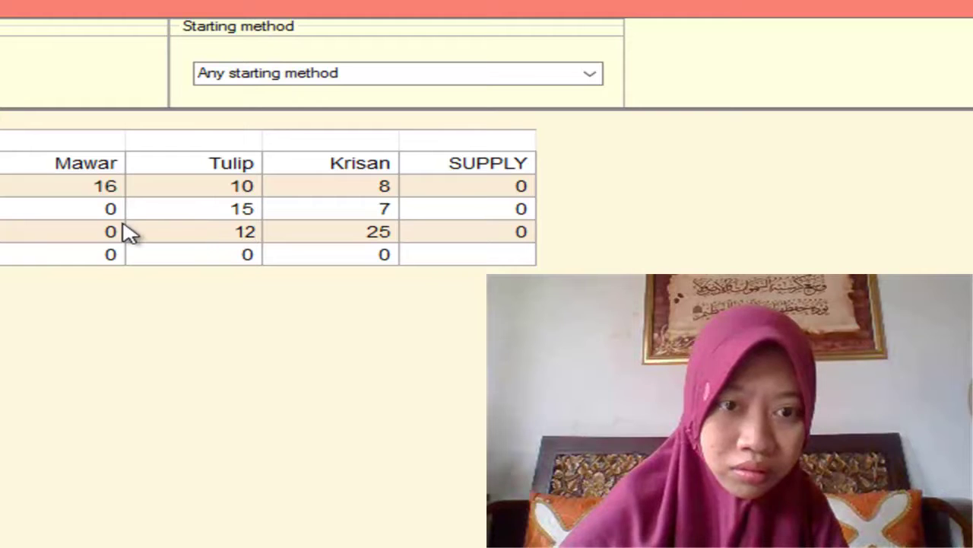
# Enter the remaining Mawar costs: 20 for Yunani and 22 for Kanada.
pyautogui.click(99, 213)
pyautogui.write('20')
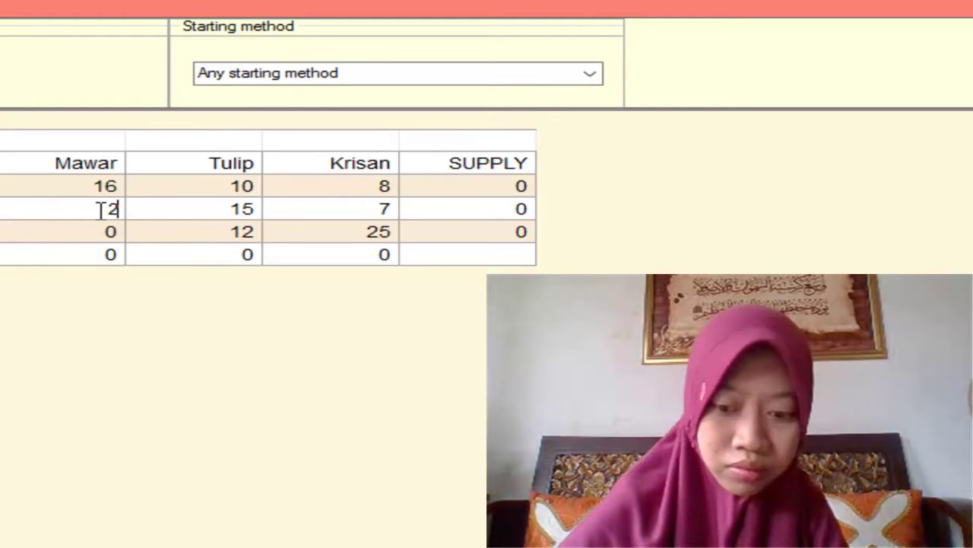
pyautogui.click(119, 232)
pyautogui.write('22')
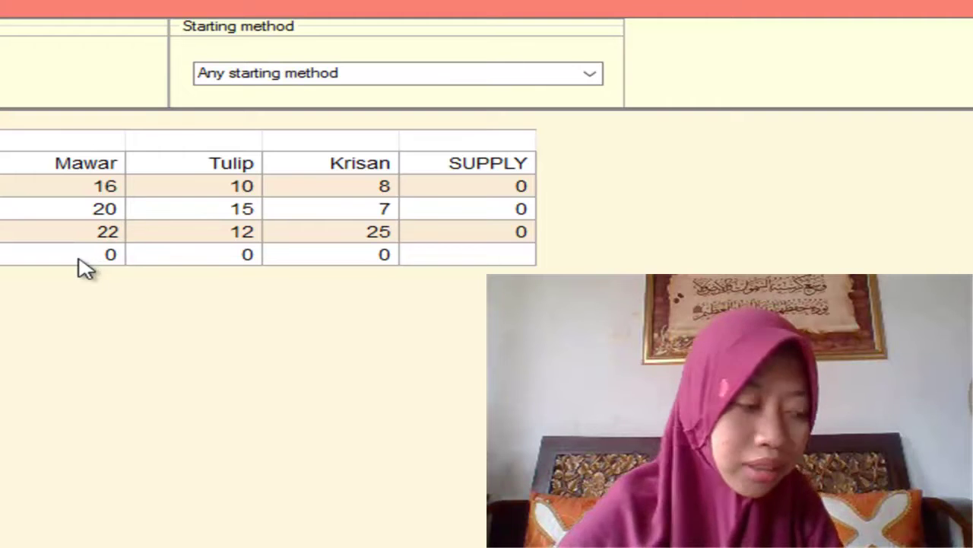
# Set the demand to 70 for Mawar, 80 for Tulip and 50 for Krisan.
pyautogui.click(79, 258)
pyautogui.write('70')
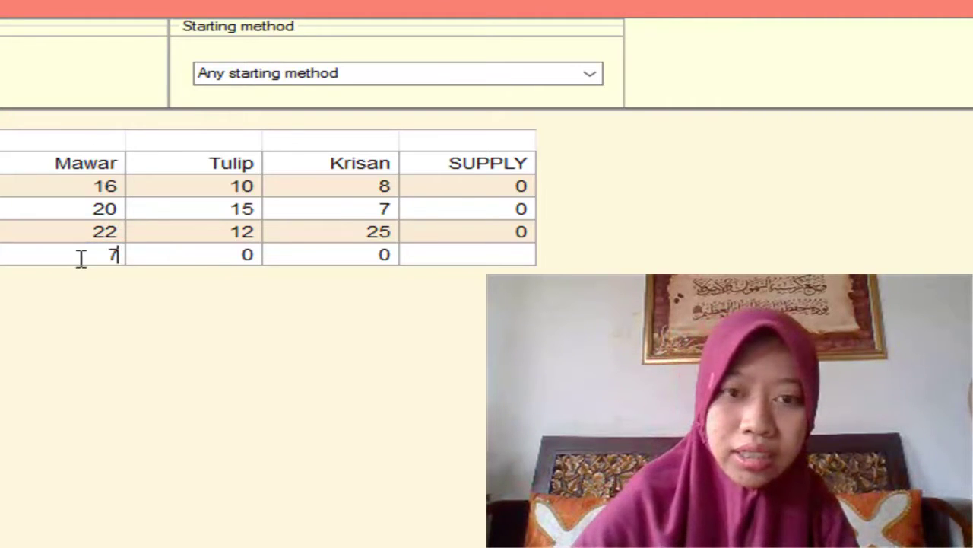
pyautogui.click(163, 260)
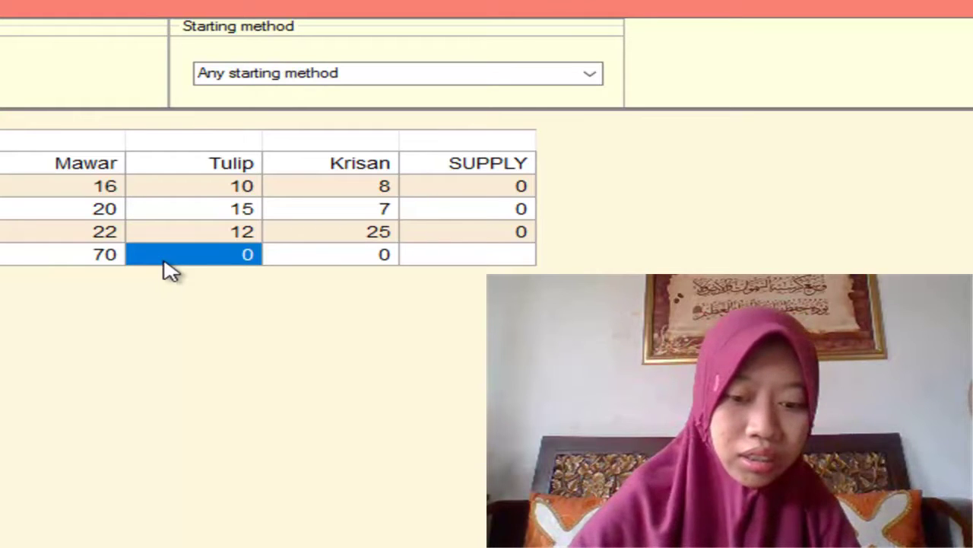
pyautogui.write('80')
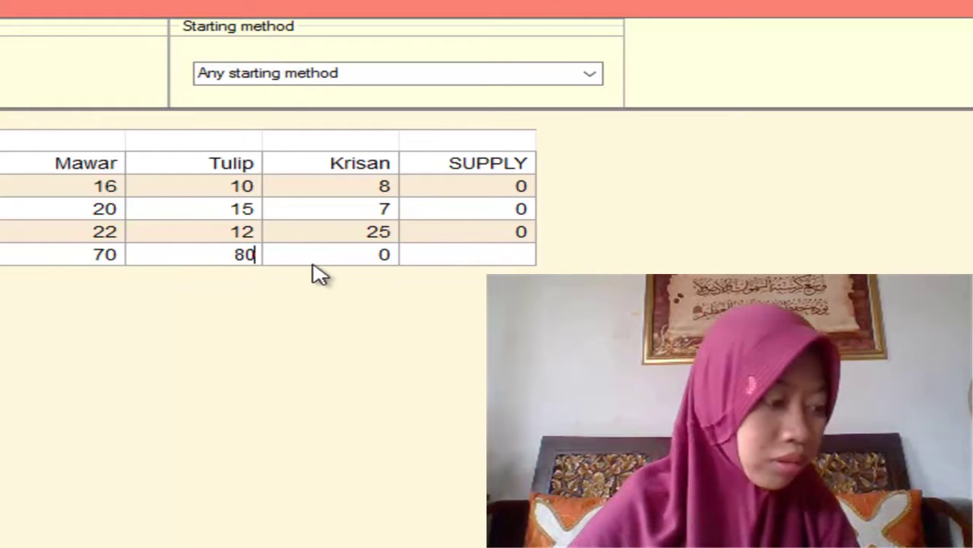
pyautogui.click(321, 258)
pyautogui.write('50')
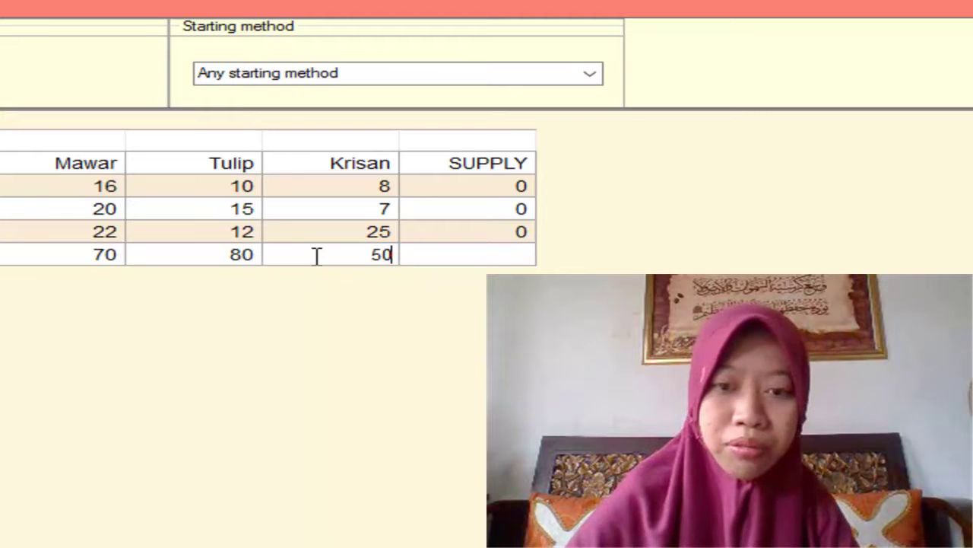
# Set the supply to 70 for Turki, 40 for Yunani and 90 for Kanada.
pyautogui.click(502, 190)
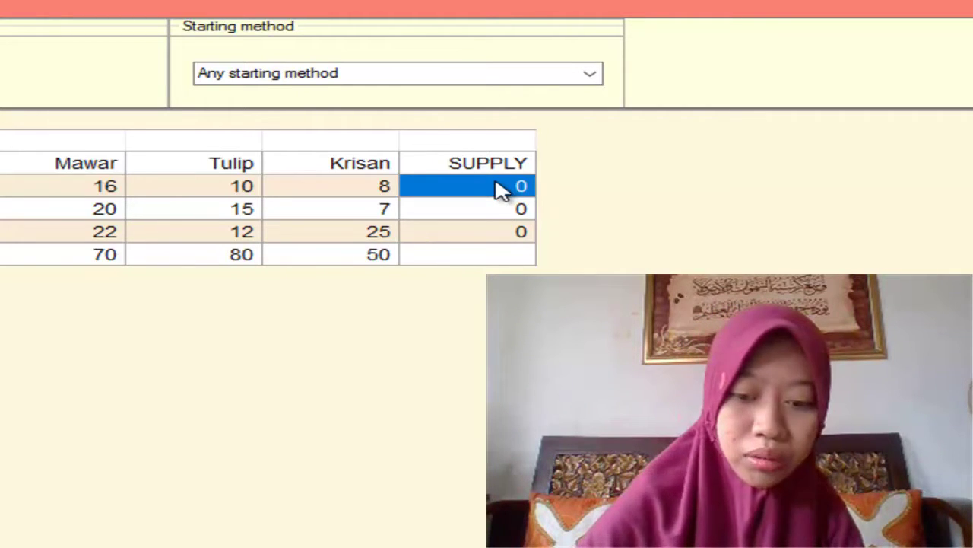
pyautogui.write('70')
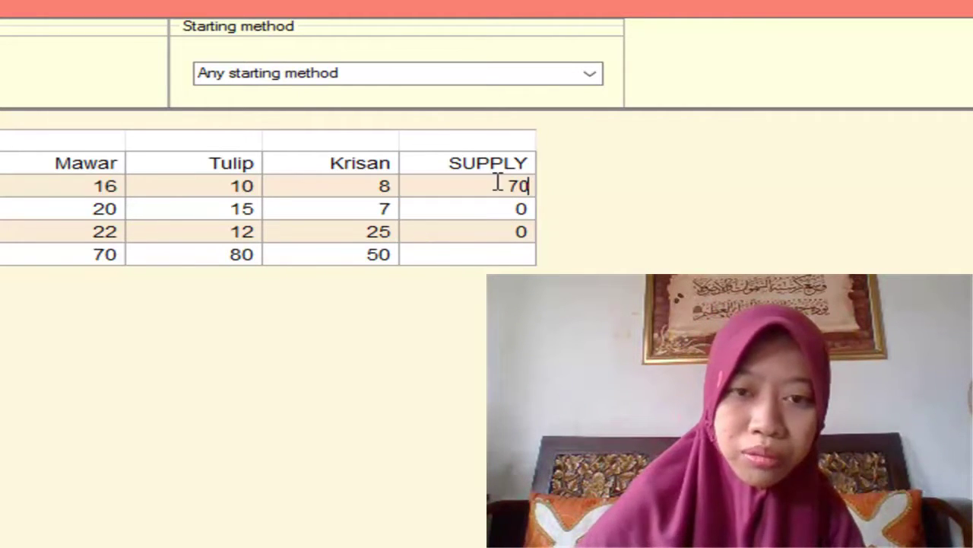
pyautogui.click(468, 230)
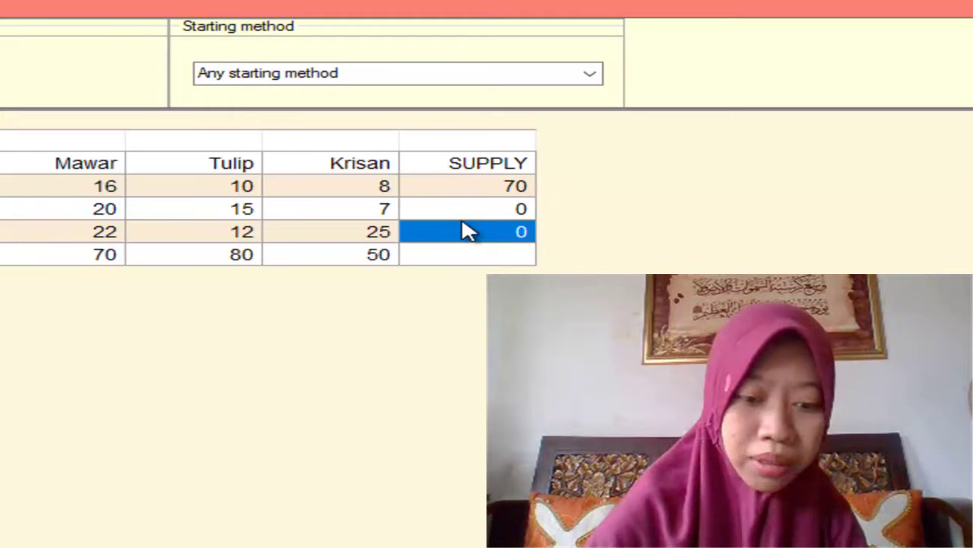
pyautogui.write('40')
pyautogui.click(488, 217)
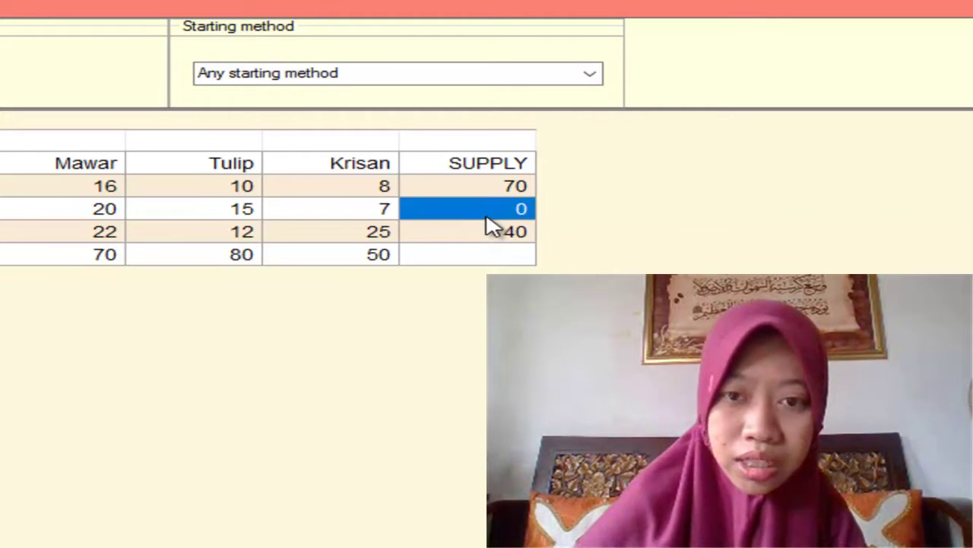
pyautogui.write('40')
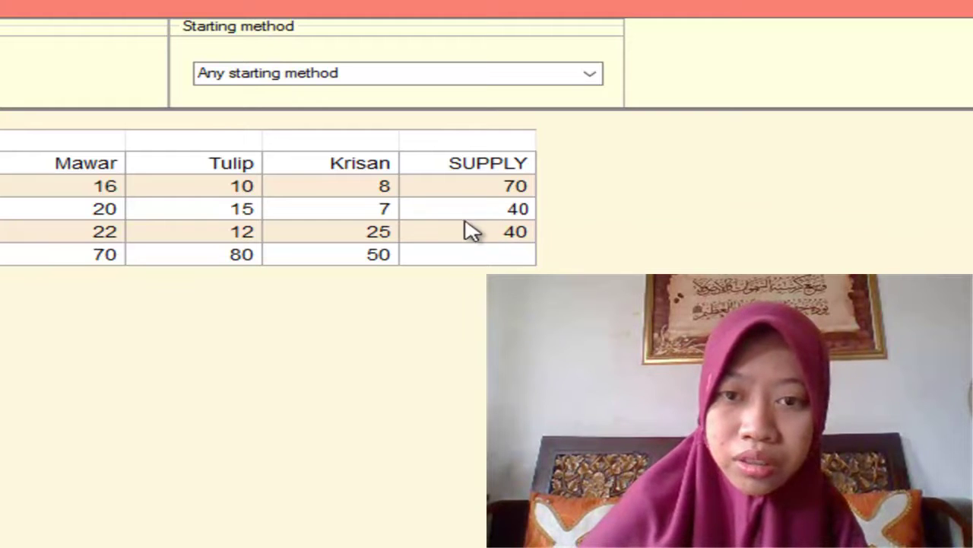
pyautogui.click(469, 232)
pyautogui.write('90')
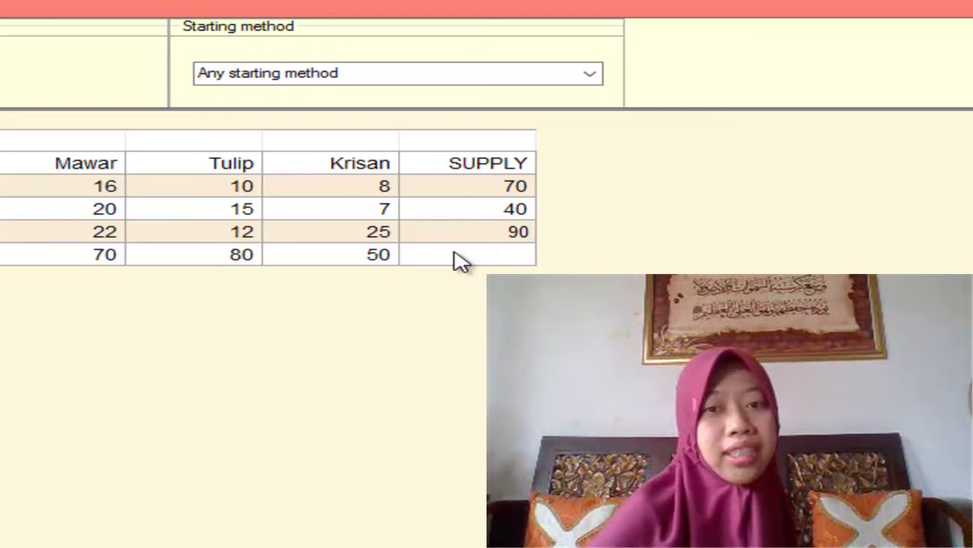
# Set the starting method to Minimum Cost Method.
pyautogui.click(591, 74)
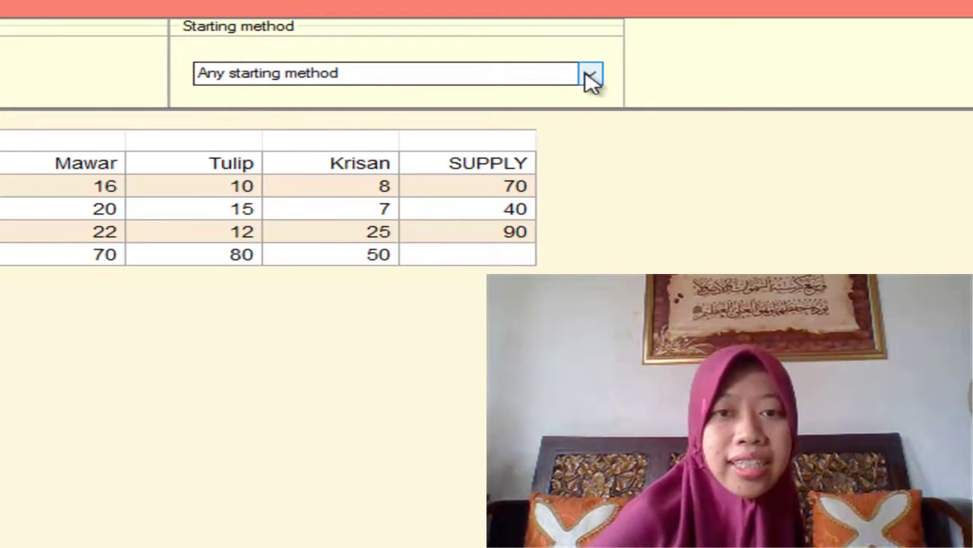
pyautogui.click(591, 76)
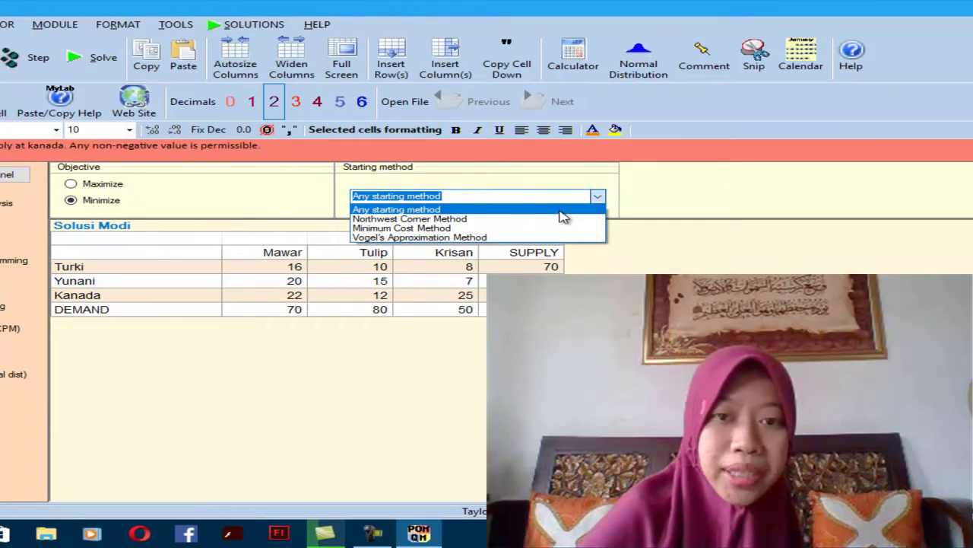
pyautogui.click(437, 231)
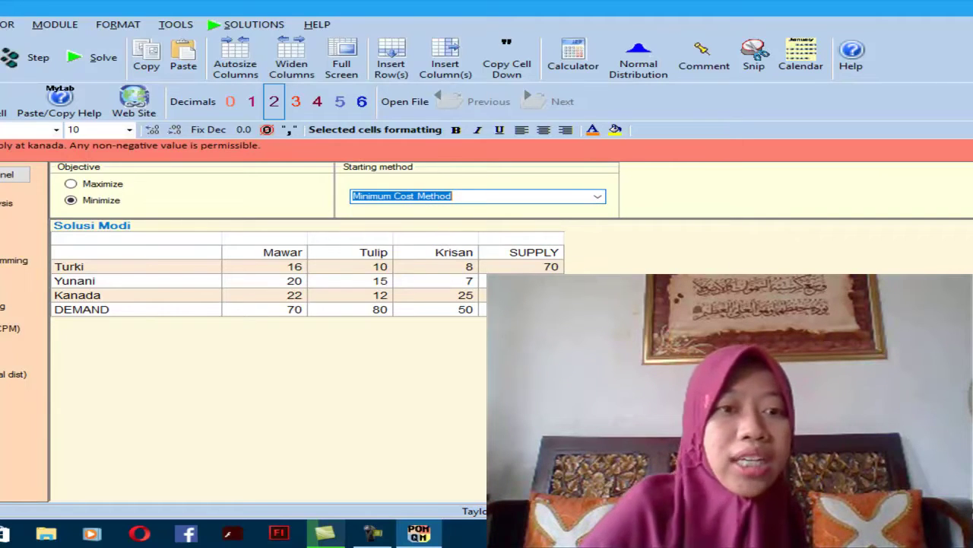
# Solve the problem step by step through its iterations and finish with the final transportation results.
pyautogui.click(32, 60)
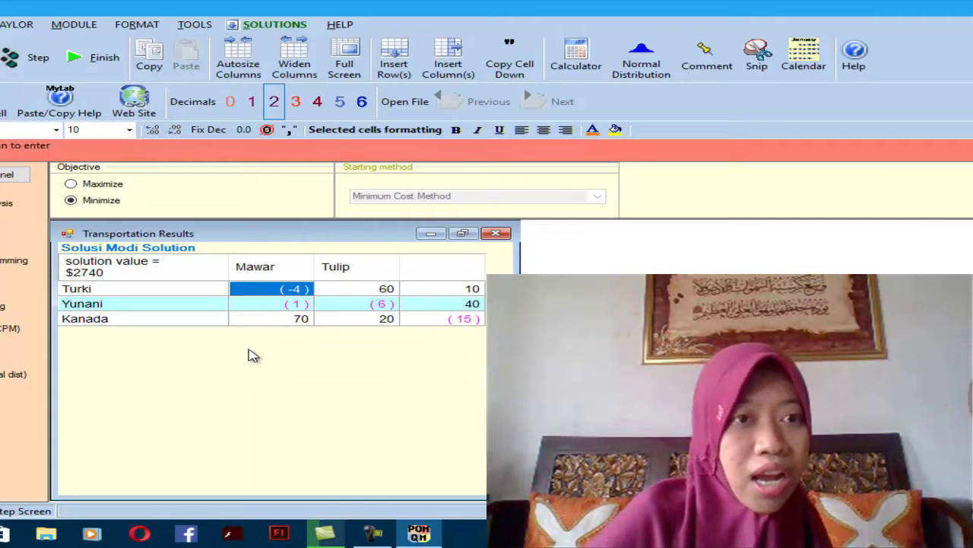
pyautogui.click(34, 72)
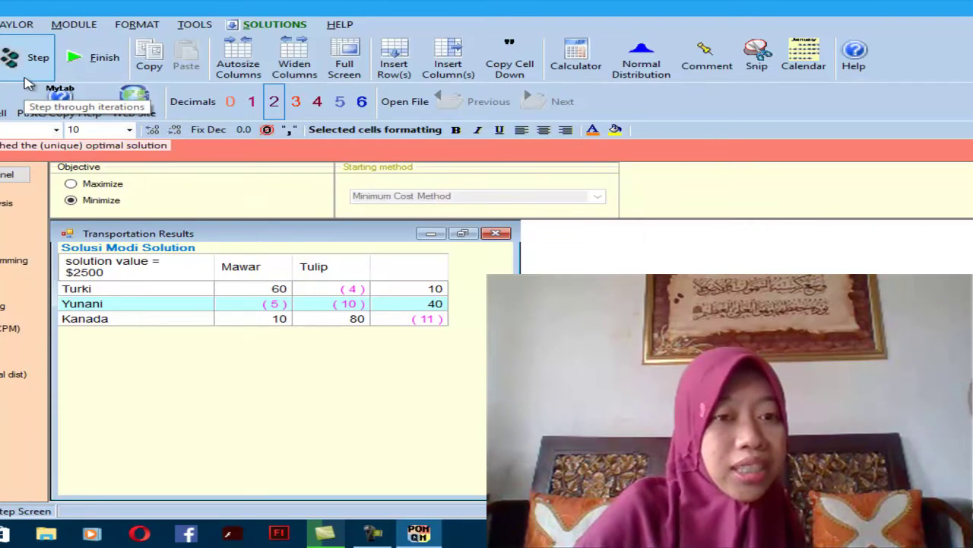
pyautogui.click(90, 67)
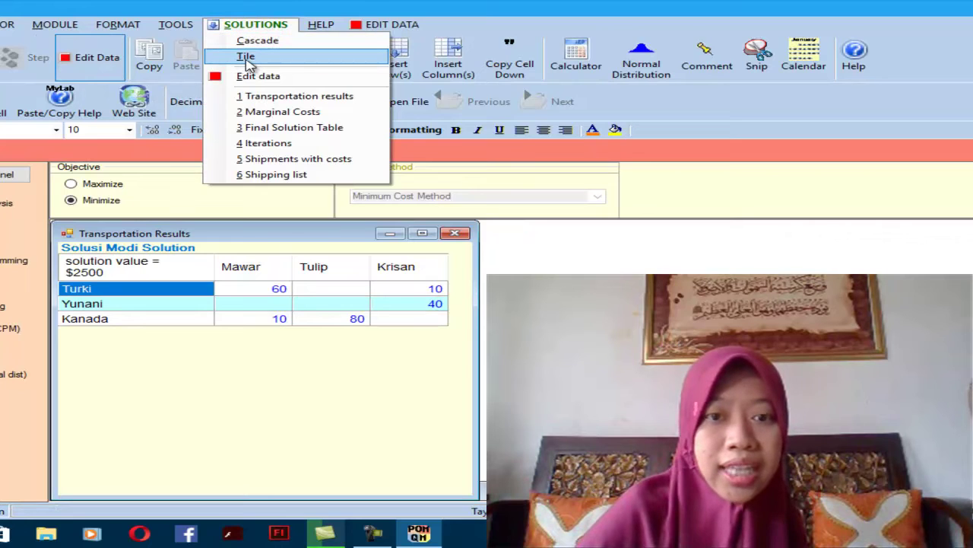
# Tile all the solution windows and bring the Iterations window into focus.
pyautogui.click(246, 57)
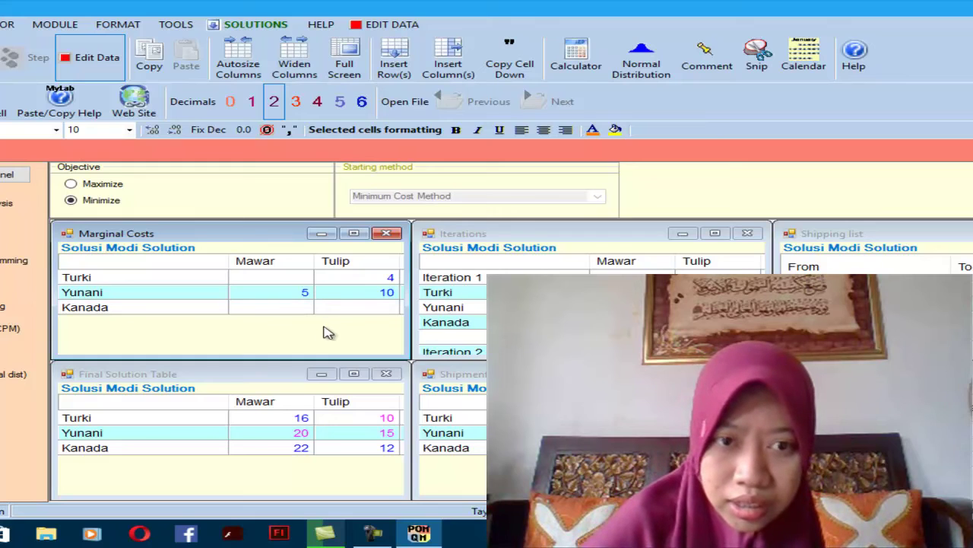
pyautogui.click(569, 310)
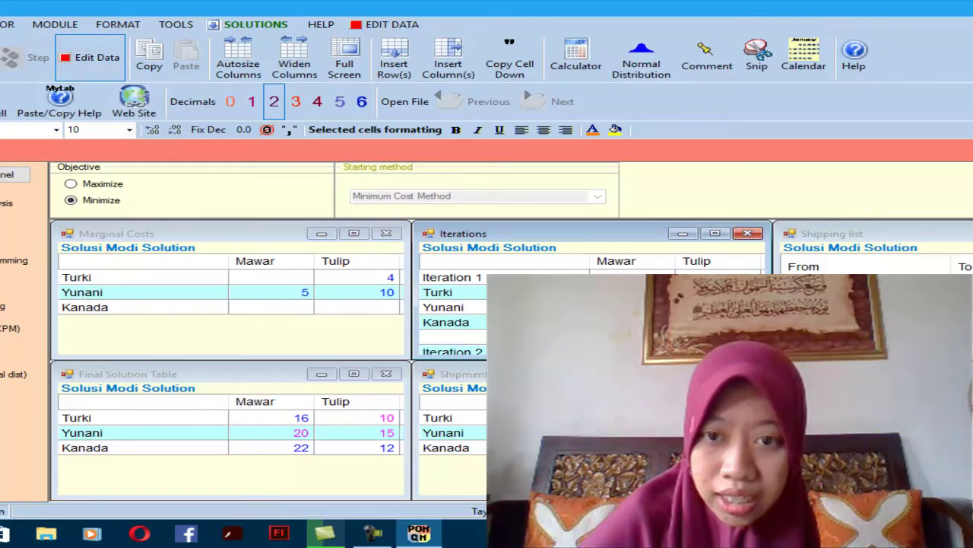
pyautogui.click(620, 276)
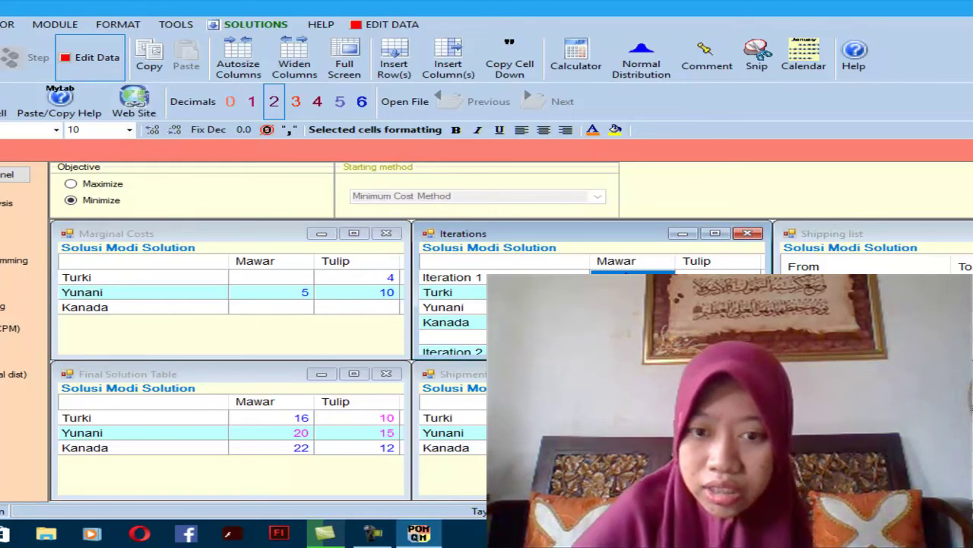
# Minimize the Marginal Costs, Final Solution Table and Shipments with costs windows and maximize the Iterations window.
pyautogui.click(322, 233)
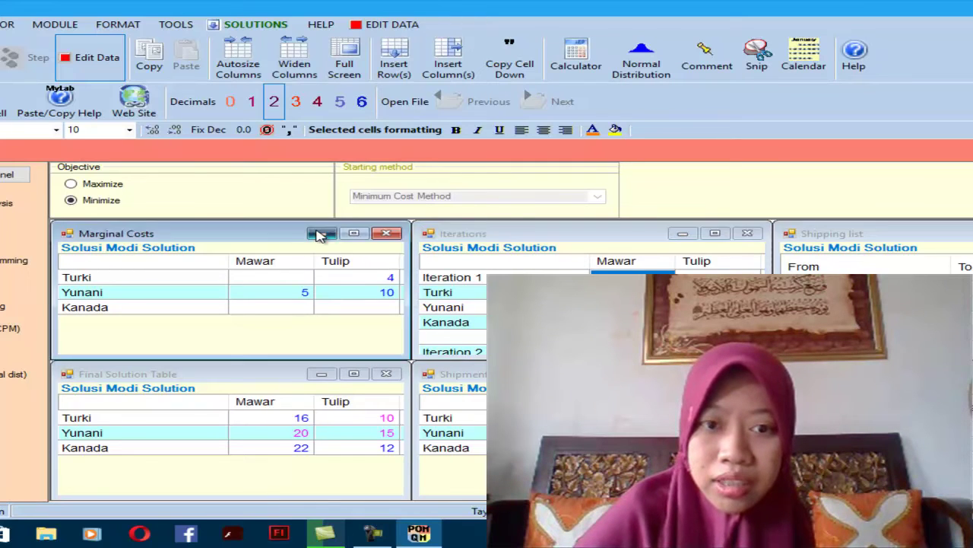
pyautogui.click(322, 374)
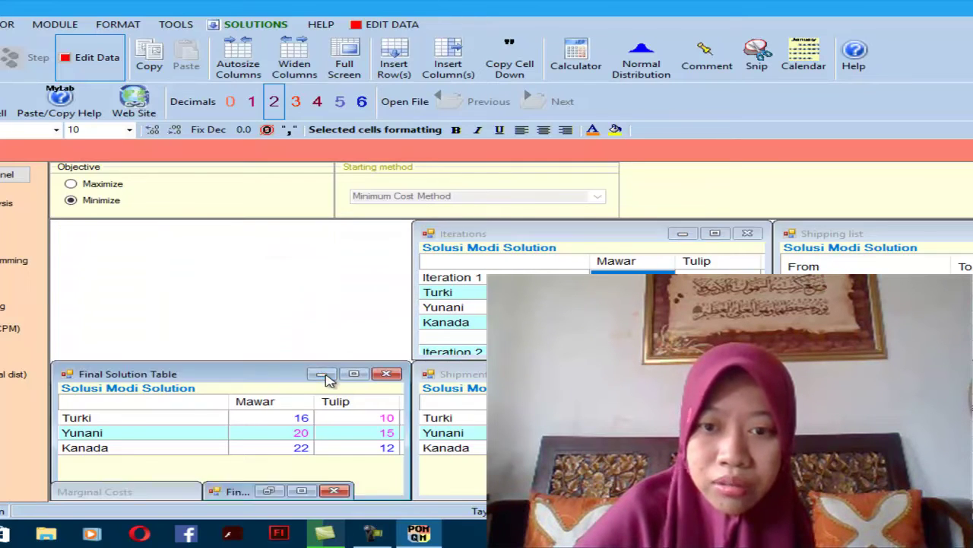
pyautogui.click(682, 373)
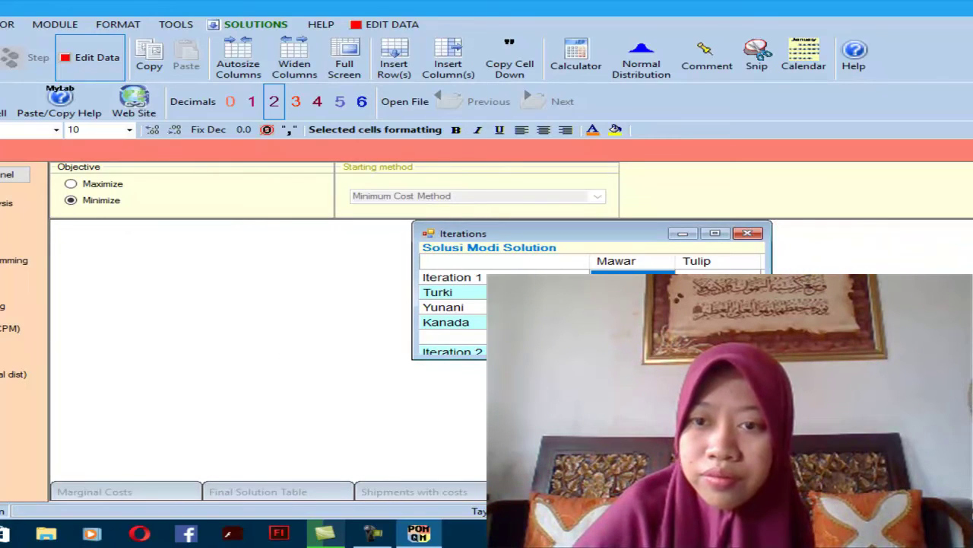
pyautogui.click(721, 234)
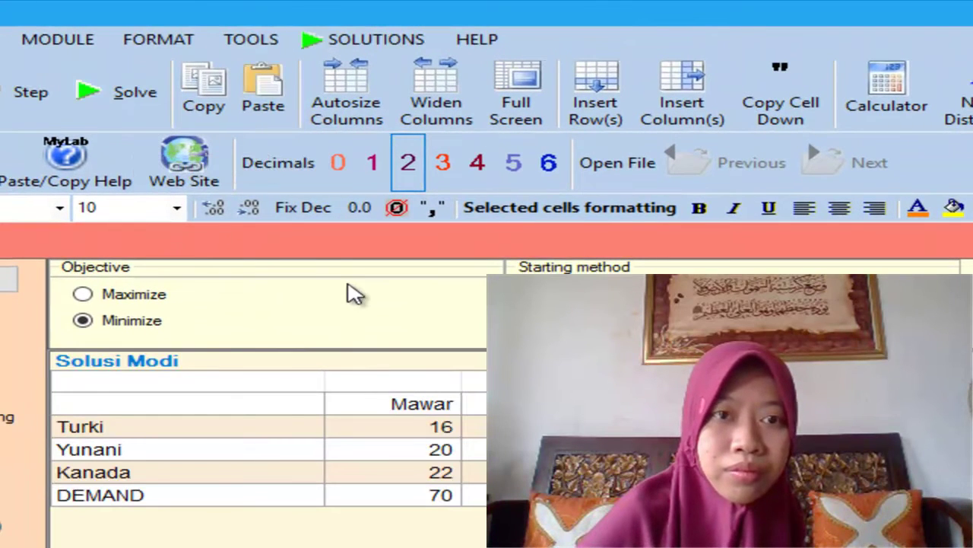
# Solve the Solusi Modi problem directly from the data table and dismiss the list of additional results.
pyautogui.click(105, 115)
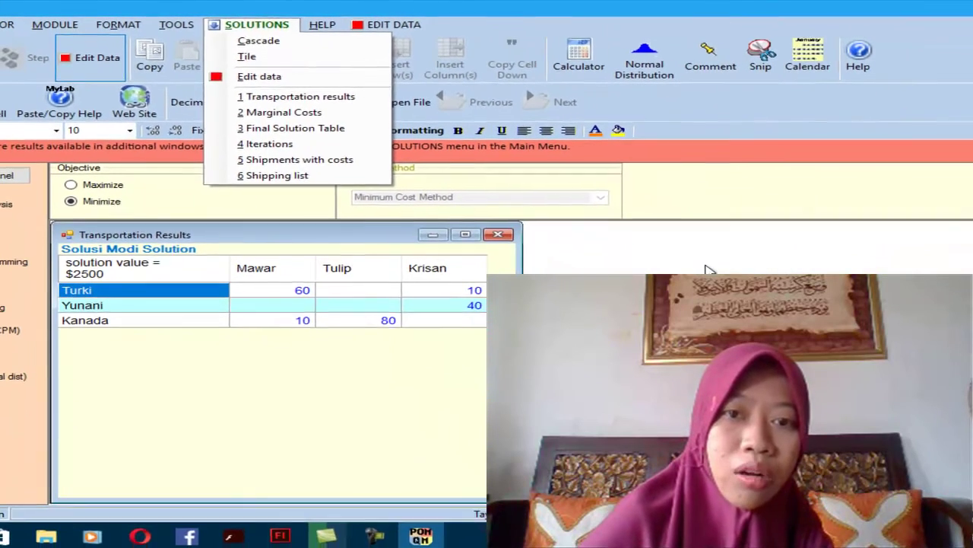
pyautogui.click(705, 268)
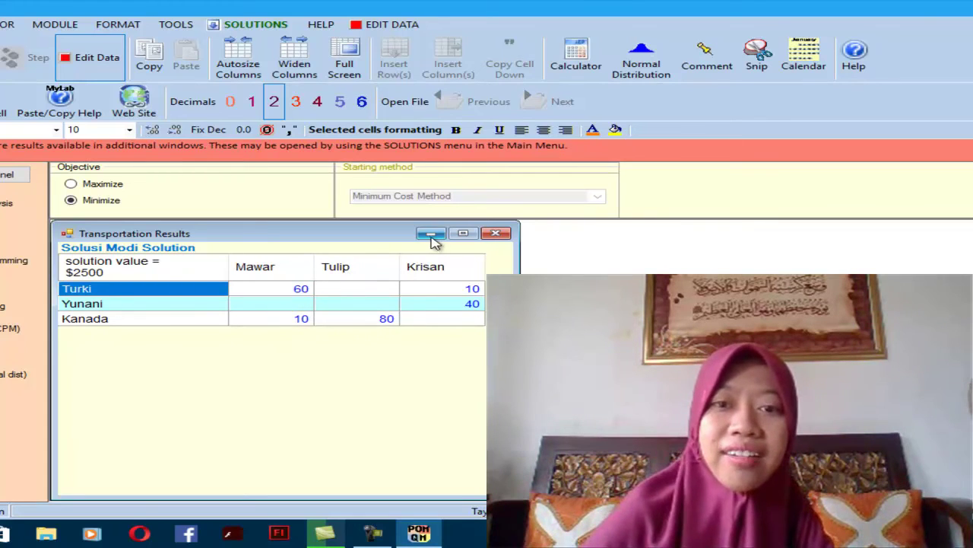
# Review the cascaded result windows, reopening the Final Solution Table and minimizing each window from Transportation Results to Marginal Costs.
pyautogui.click(431, 234)
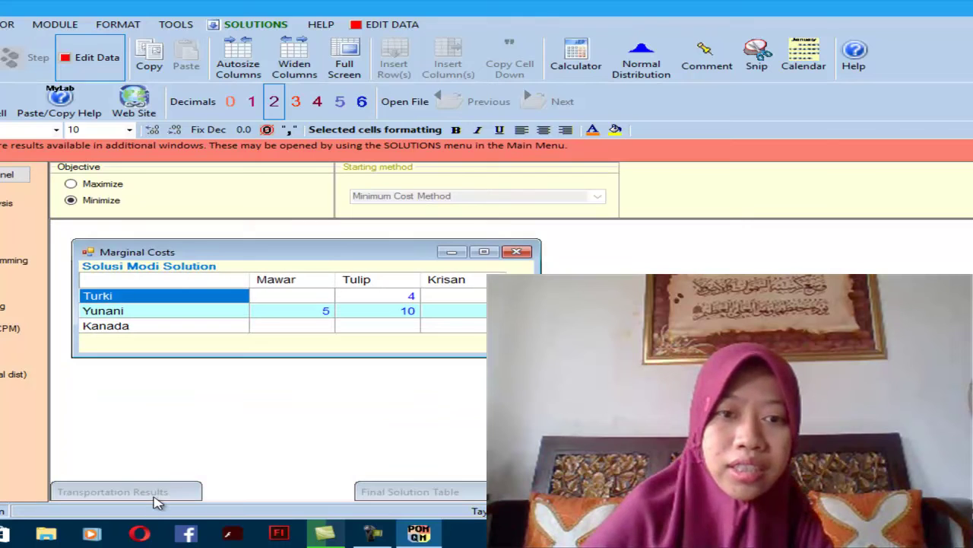
pyautogui.doubleClick(438, 493)
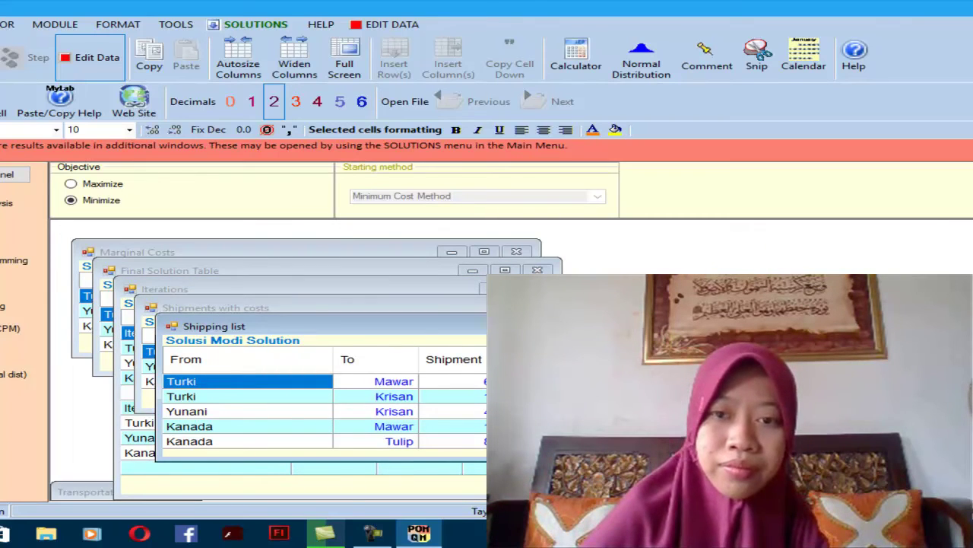
pyautogui.click(535, 326)
pyautogui.click(514, 308)
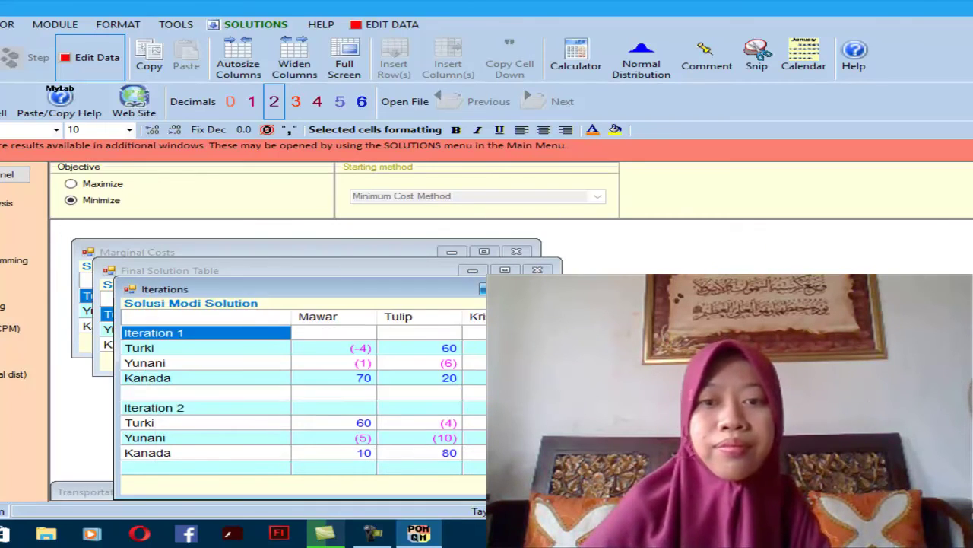
pyautogui.click(491, 289)
pyautogui.click(472, 270)
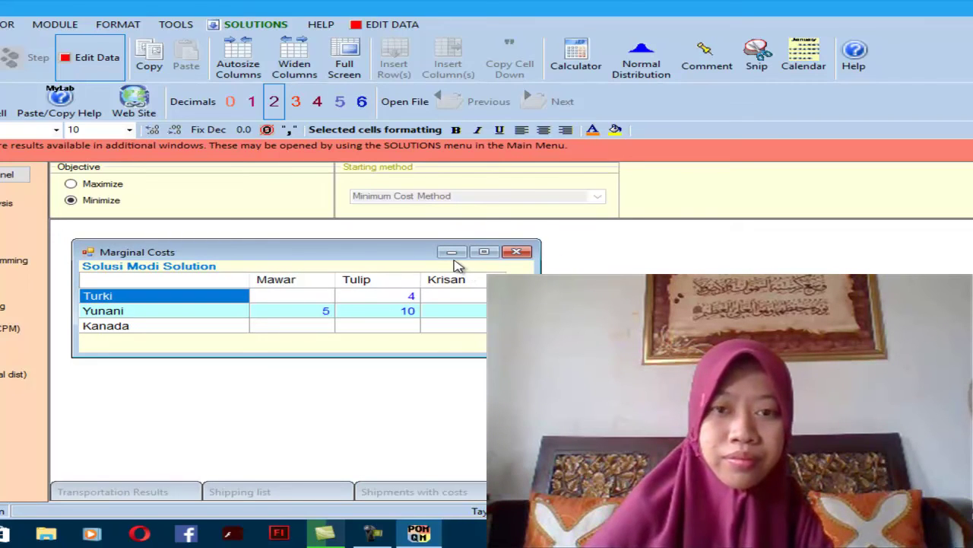
pyautogui.click(452, 252)
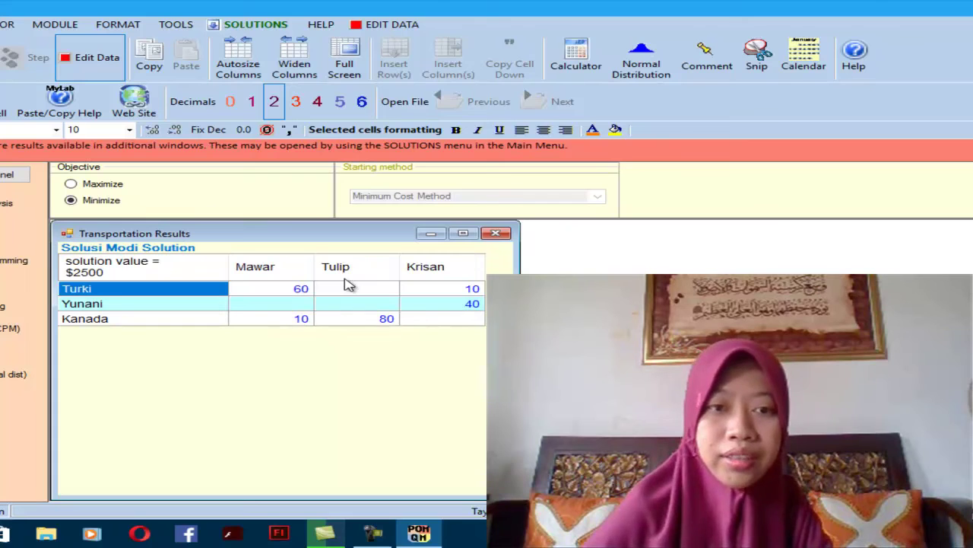